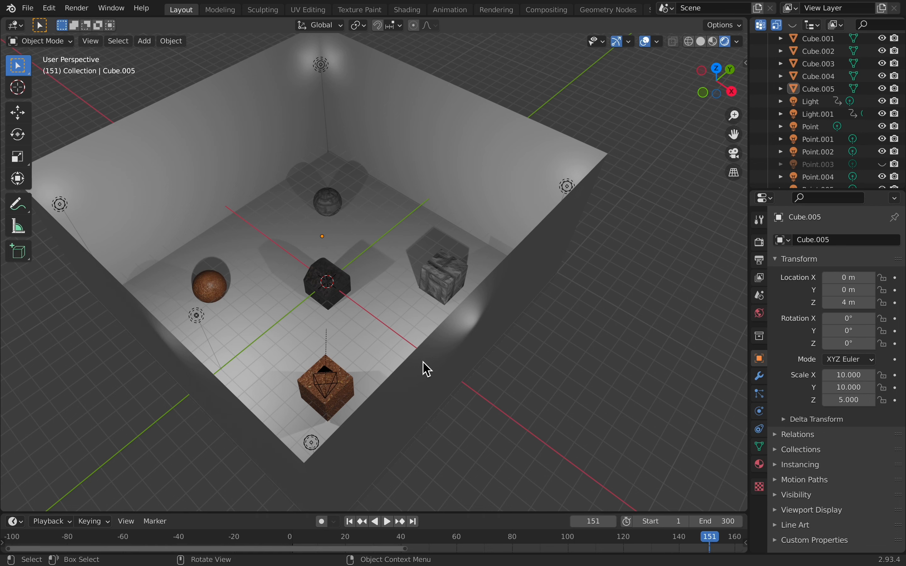
Step: Switch to Chrome, search Google for polyhaven and open the Poly Haven textures library
key("ctrl+Left")
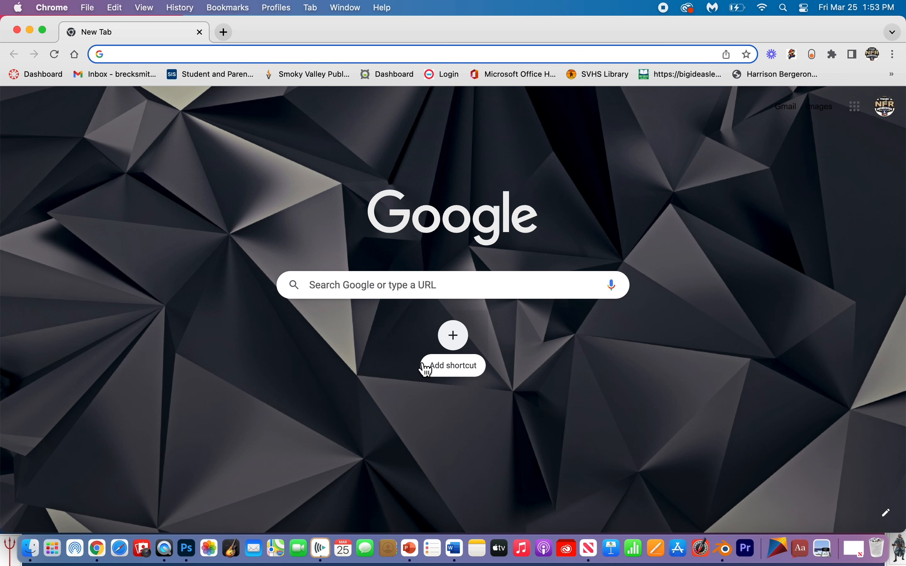
type("poly")
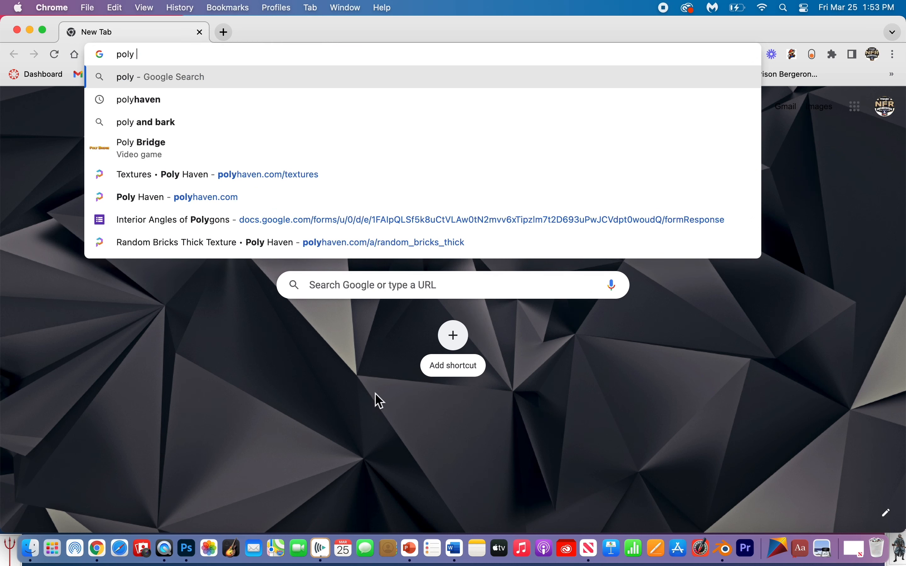
left_click(195, 101)
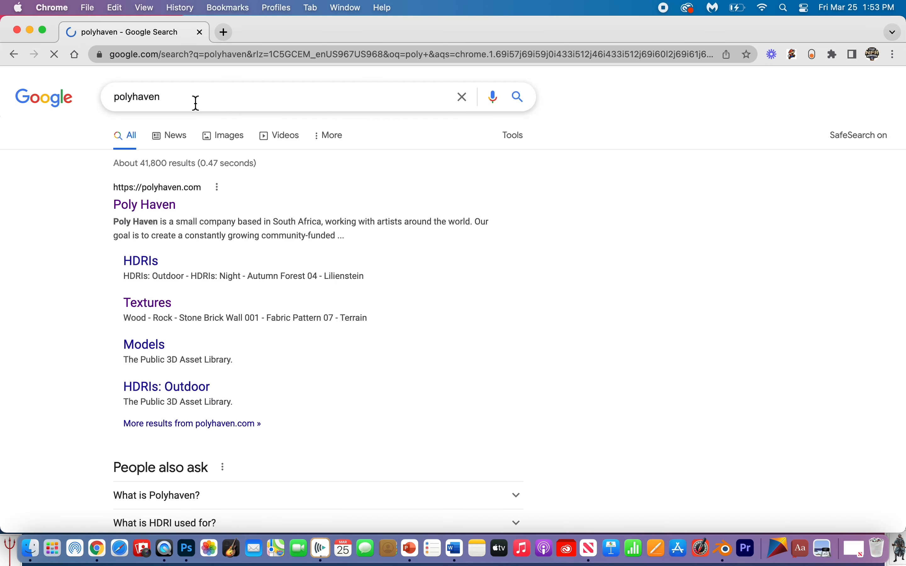
left_click(157, 208)
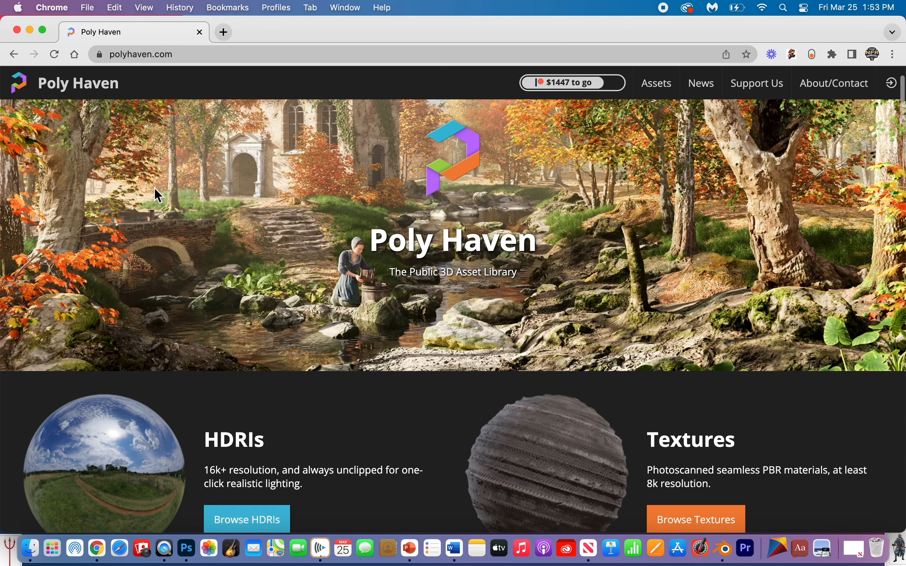
scroll(155, 189, "down", 5)
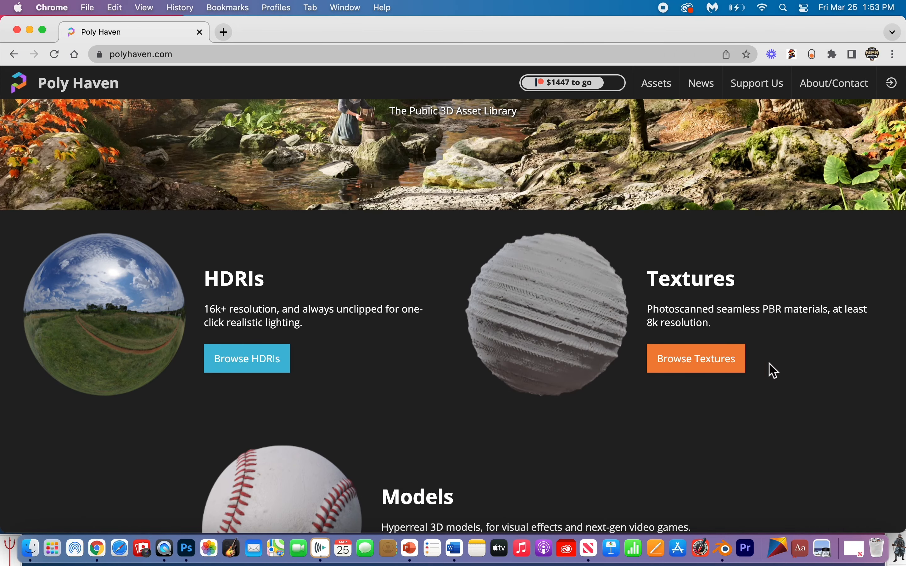
left_click(732, 371)
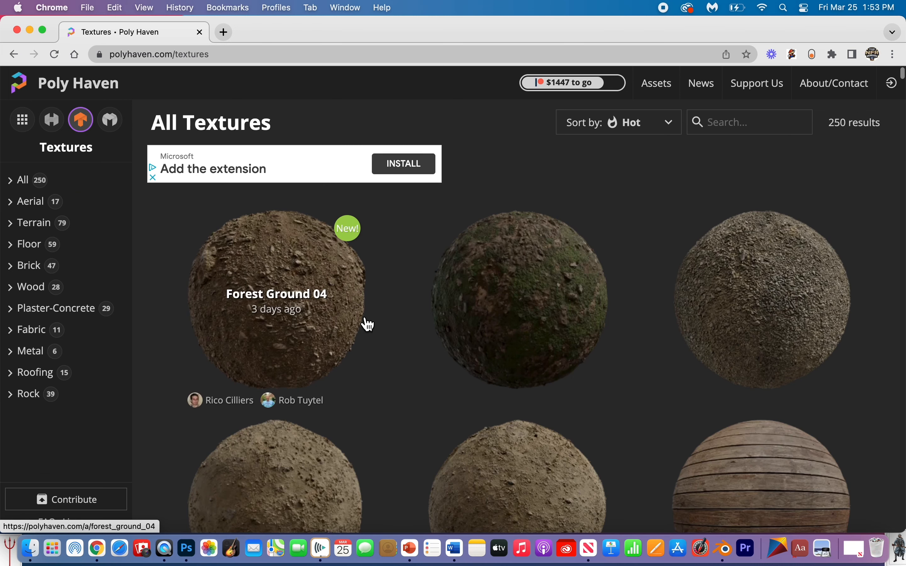
Step: Browse all textures and open the Rock Pitted Mossy texture page
scroll(366, 322, "down", 10)
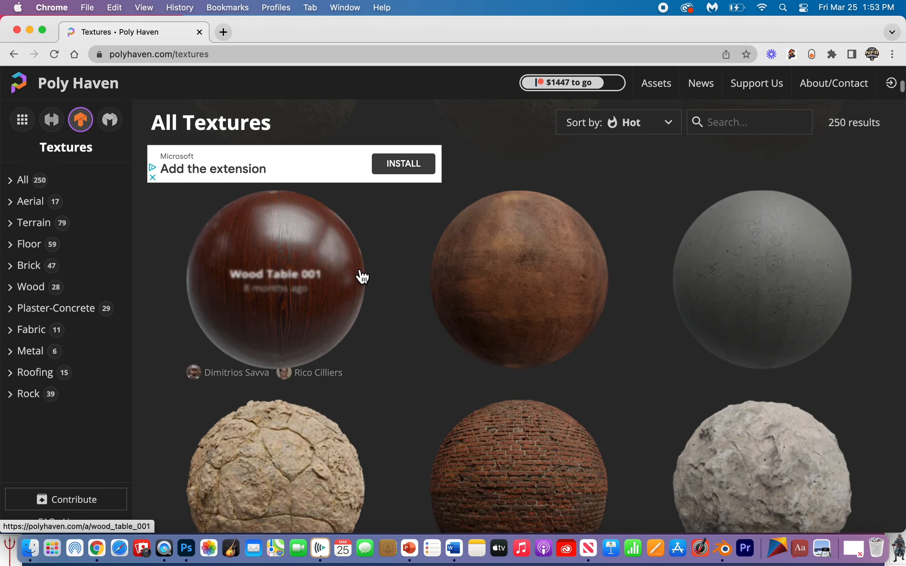
scroll(516, 326, "down", 5)
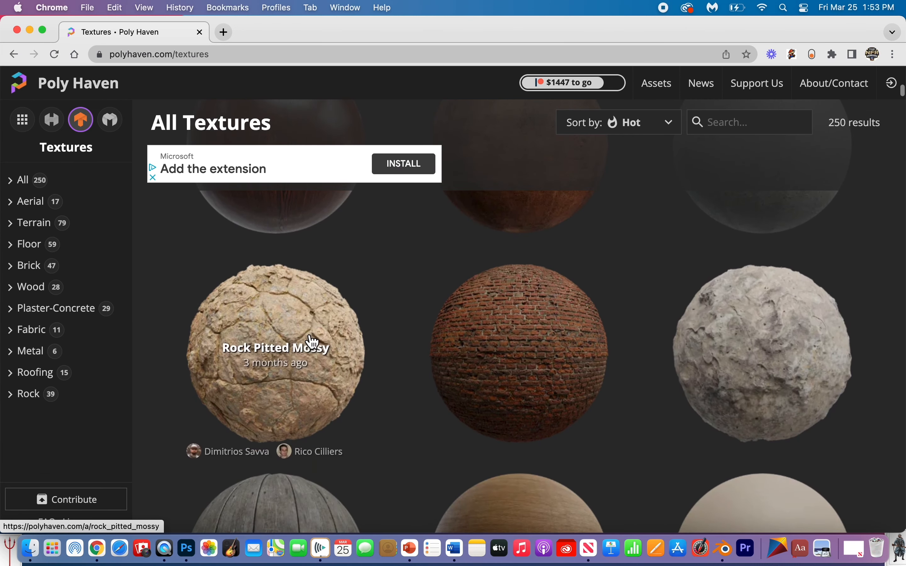
left_click(313, 341)
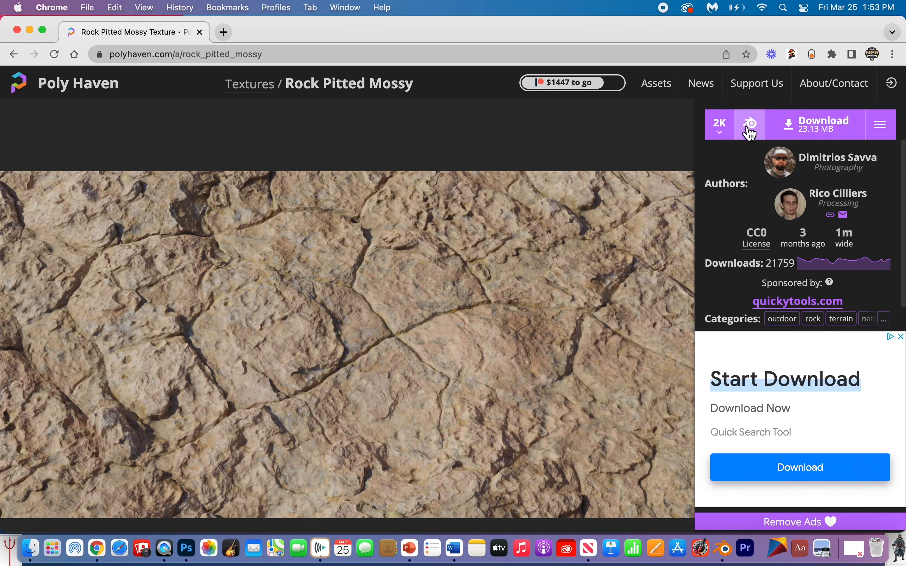
Step: Download the Rock Pitted Mossy texture at 2K resolution as a Blender archive and move the zip into the desktop's texture folder
left_click(728, 131)
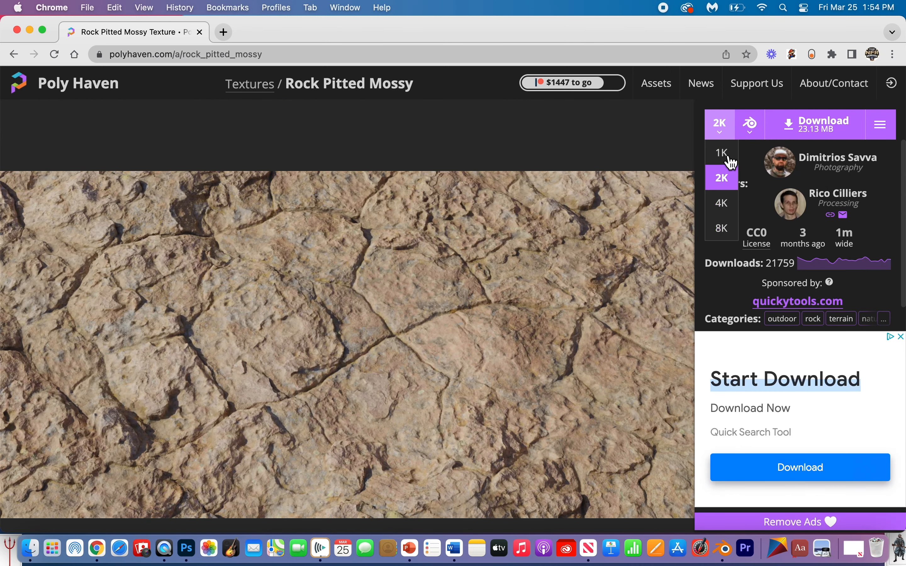
left_click(733, 184)
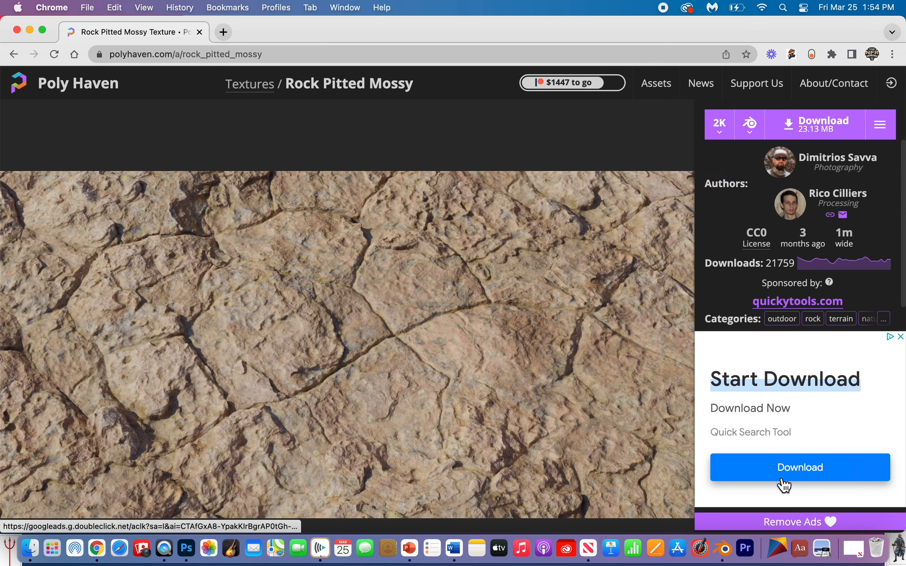
left_click(815, 126)
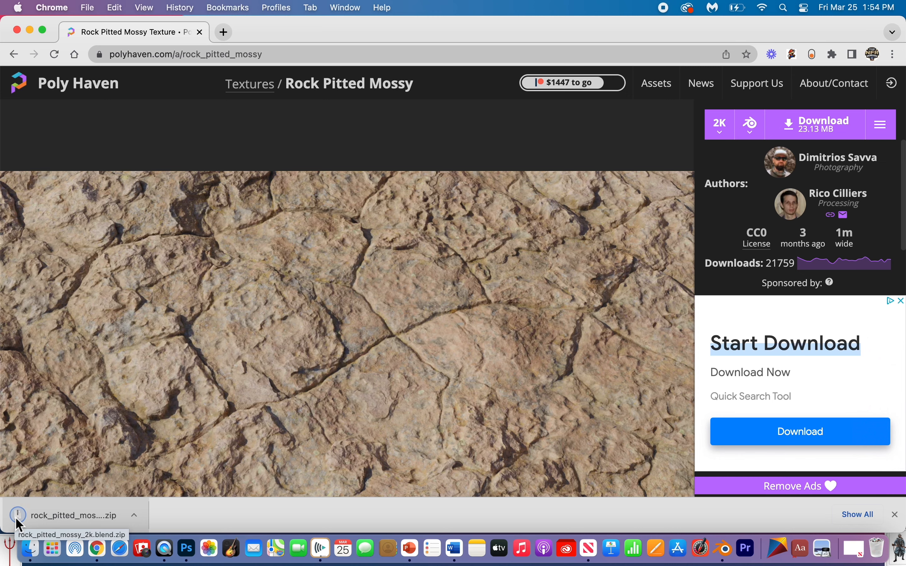
left_click_drag(19, 525, 290, 71)
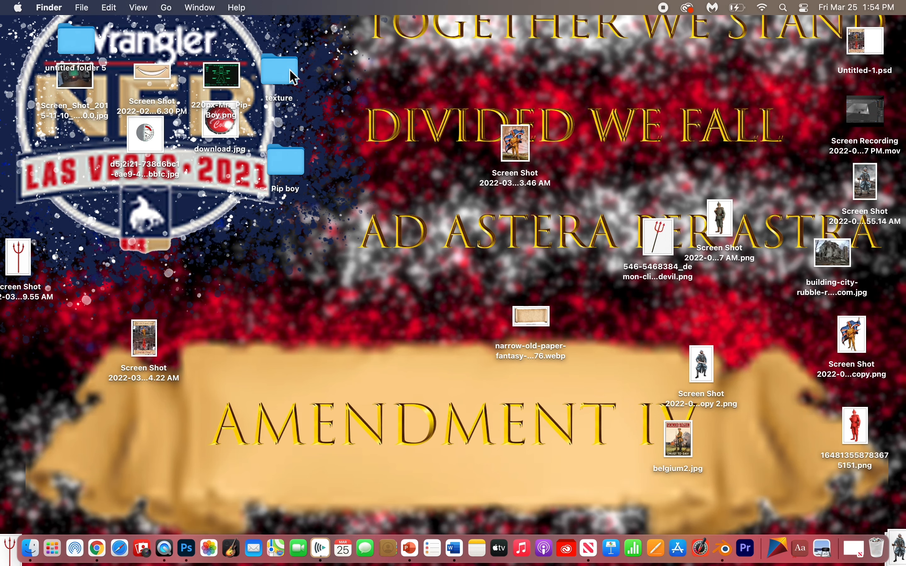
Step: Open the texture folder on the desktop and extract the downloaded rock_pitted_mossy_2k.blend.zip archive
key("ctrl+Left")
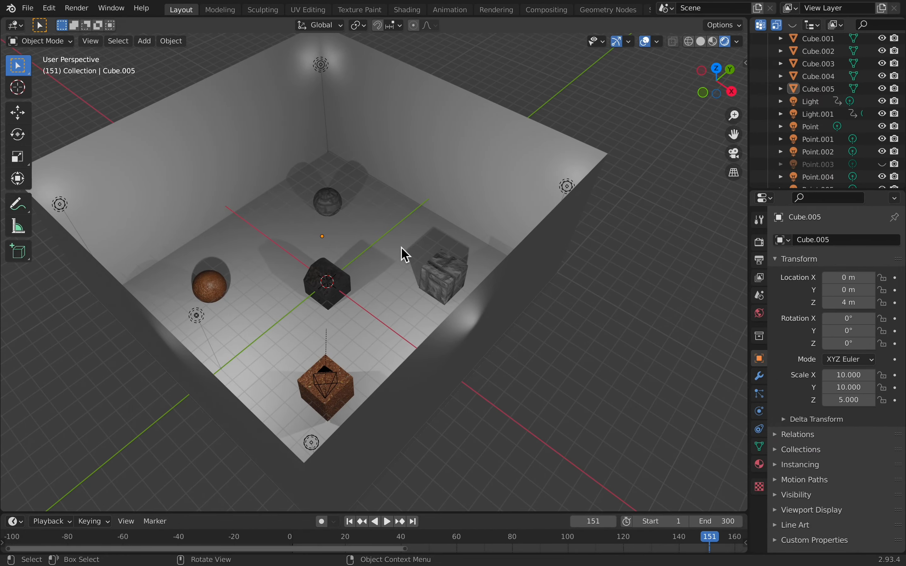
key("ctrl+Right")
double_click(277, 82)
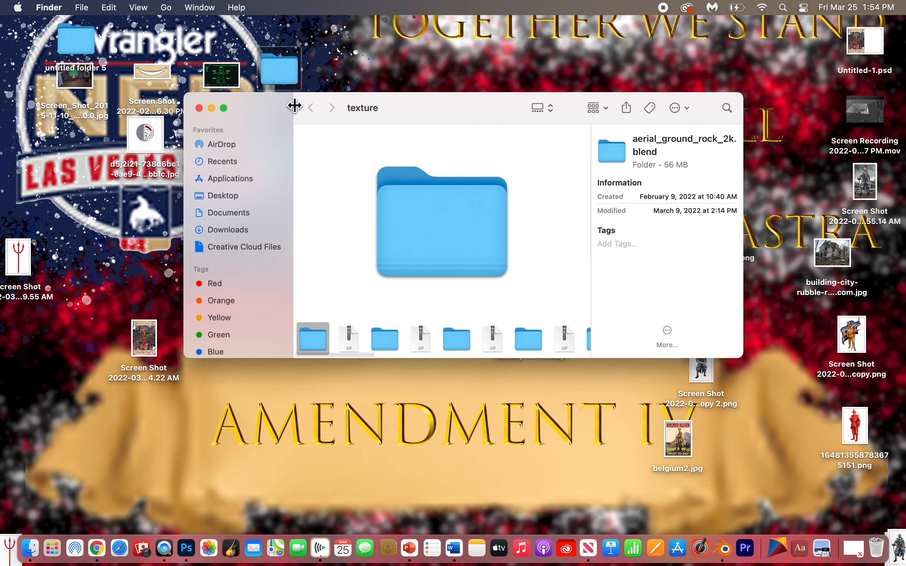
left_click(384, 355)
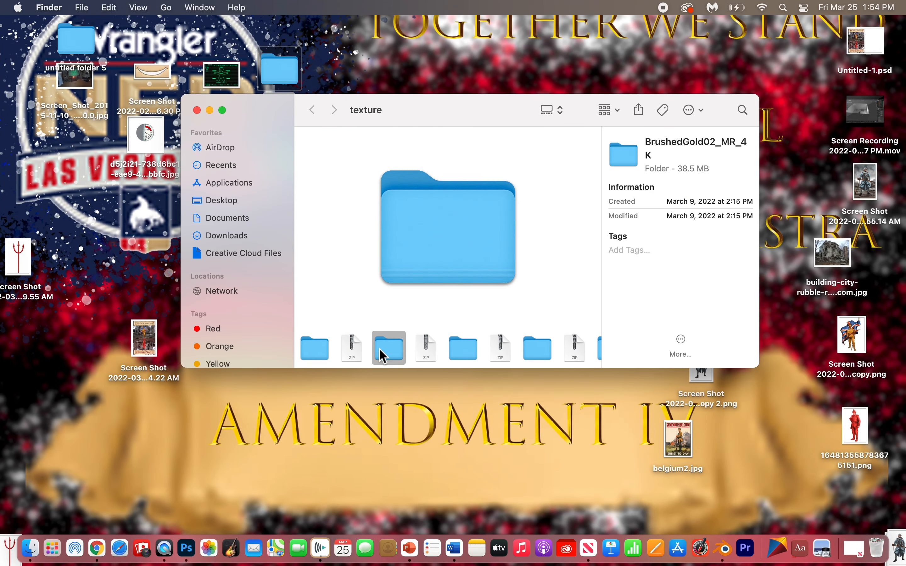
left_click(475, 351)
double_click(410, 346)
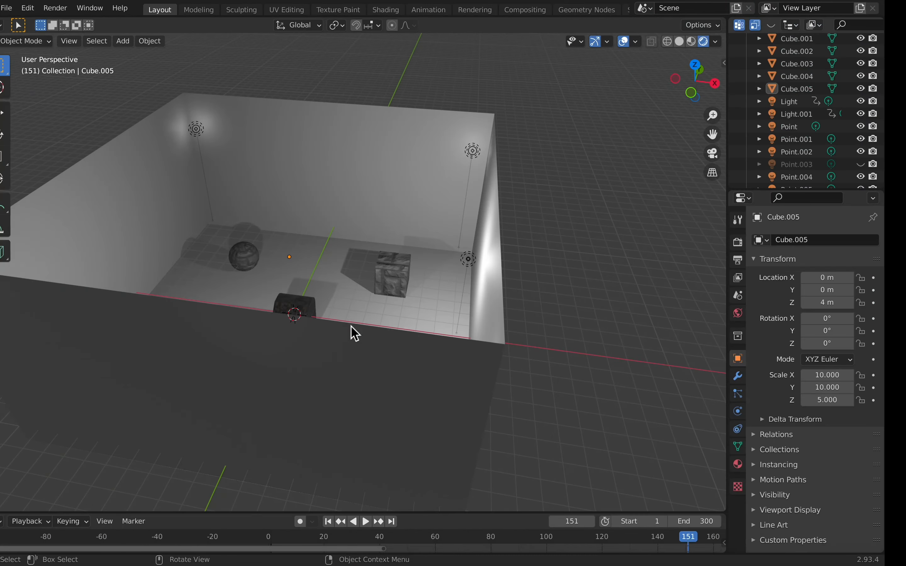
Step: Switch to Blender and add a mesh cube to the scene
middle_click_drag(228, 255, 207, 244)
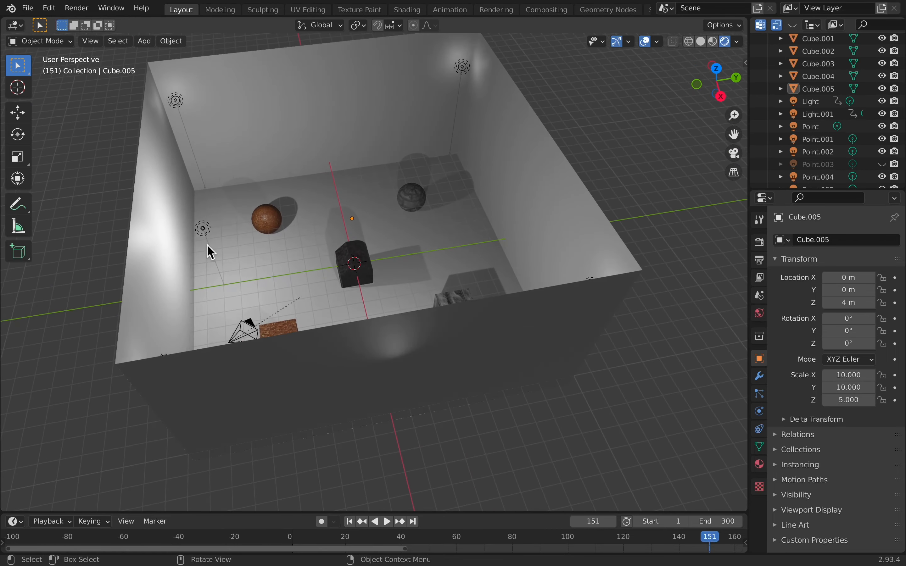
left_click(144, 41)
mouse_move(162, 56)
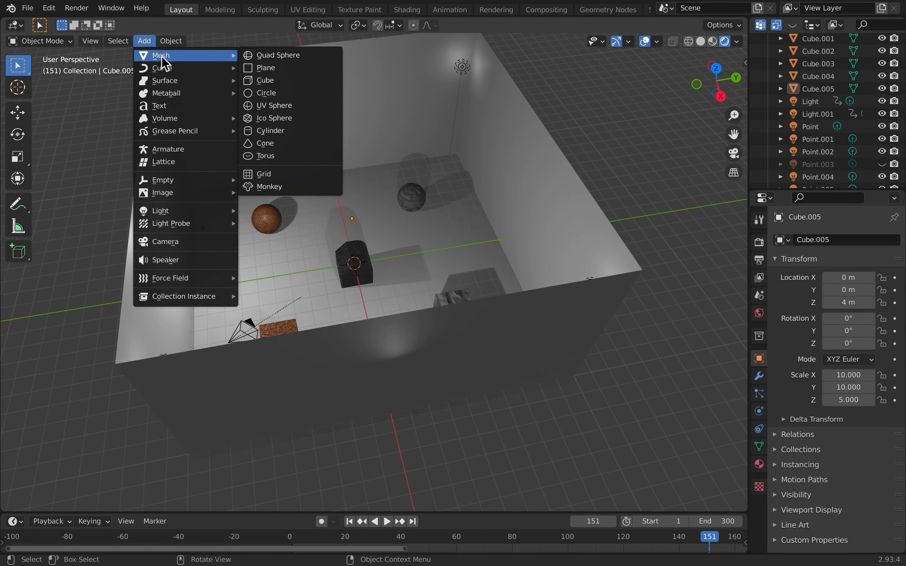
left_click(284, 86)
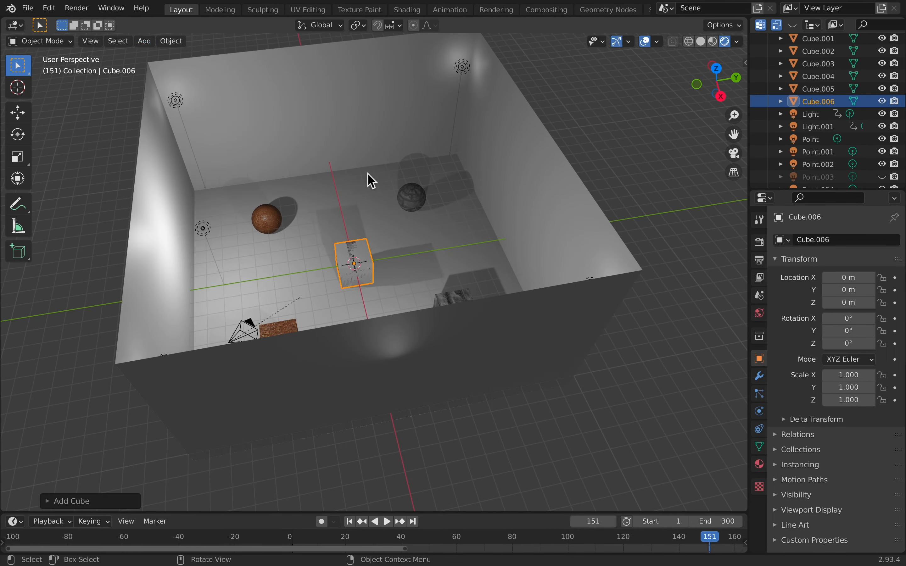
Step: Raise the new cube above the floor to a Z location of about 8.24 m
middle_click_drag(496, 337, 530, 338)
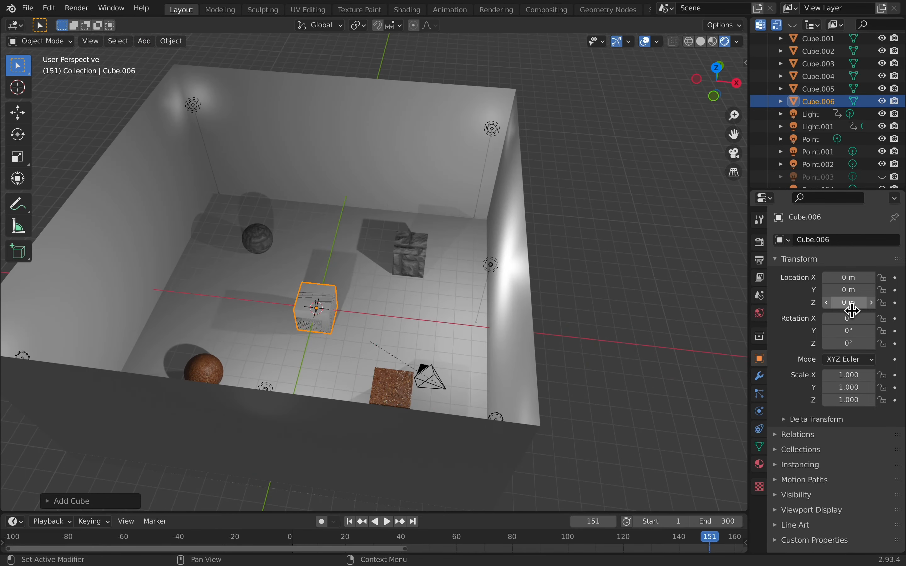
left_click_drag(861, 311, 880, 303)
middle_click_drag(566, 183, 569, 188)
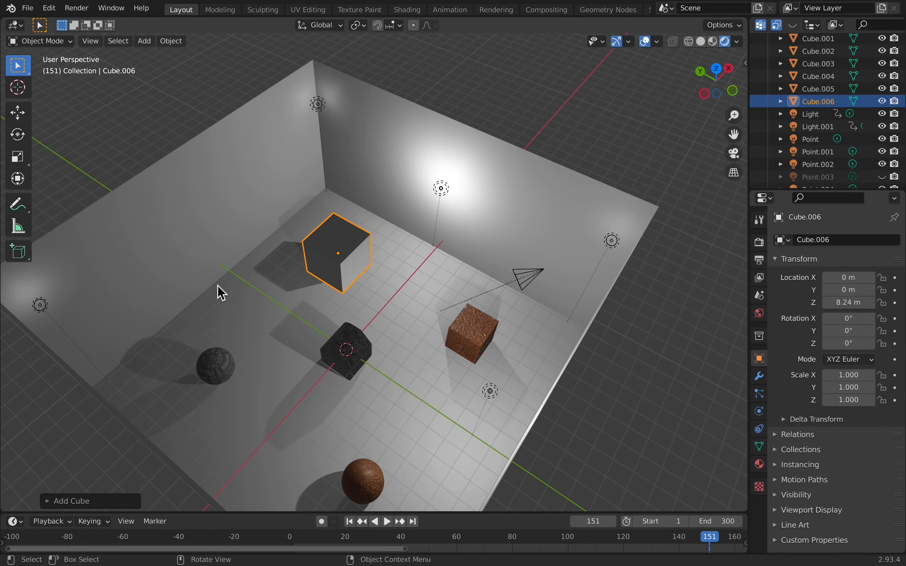
middle_click_drag(221, 293, 228, 295)
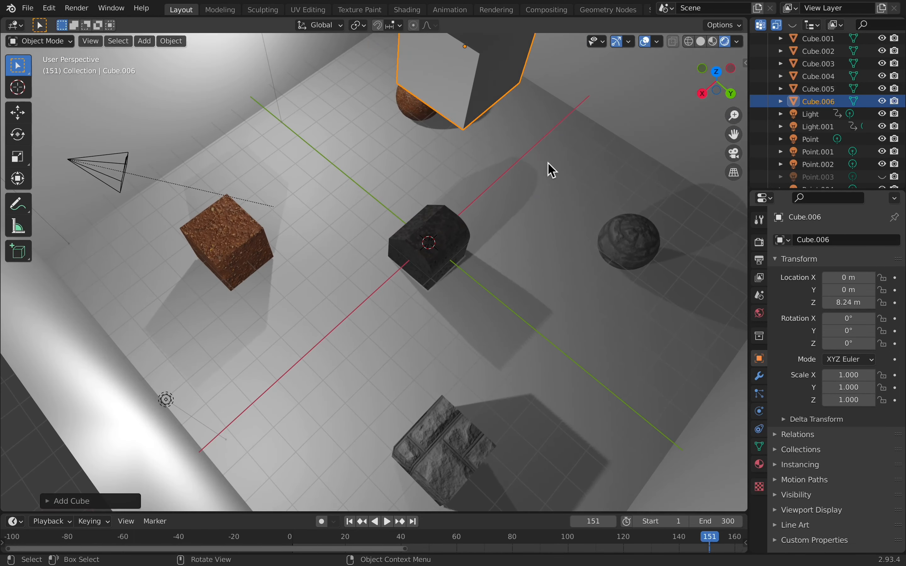
left_click_drag(736, 138, 449, 207)
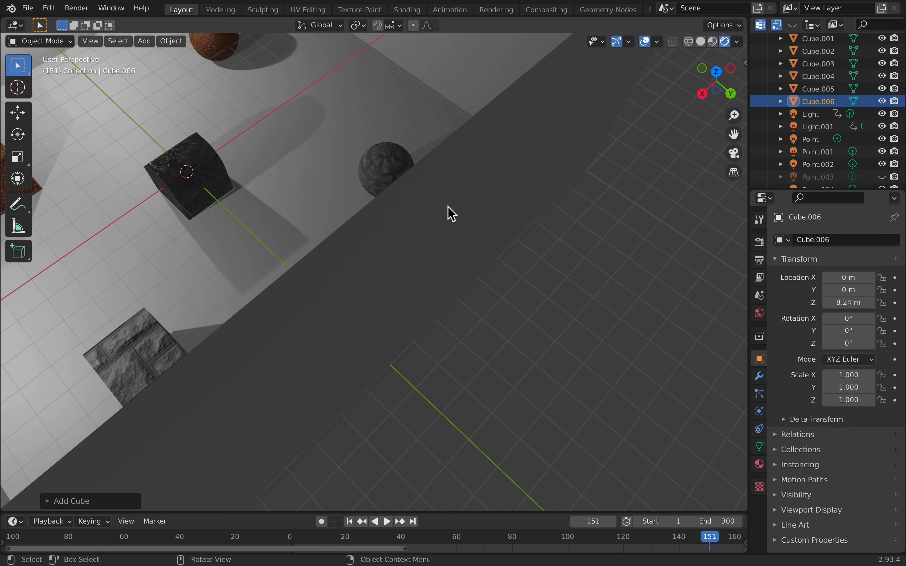
scroll(423, 216, "up", 3)
mouse_move(423, 216)
middle_mouse_down()
mouse_move(423, 224)
mouse_move(419, 217)
middle_mouse_up()
scroll(420, 217, "down", 4)
mouse_move(733, 134)
left_mouse_down()
mouse_move(694, 238)
mouse_move(619, 85)
left_mouse_up()
Step: Switch to the Shading workspace and browse to the folder with the rock_pitted_mossy texture images
left_click(407, 10)
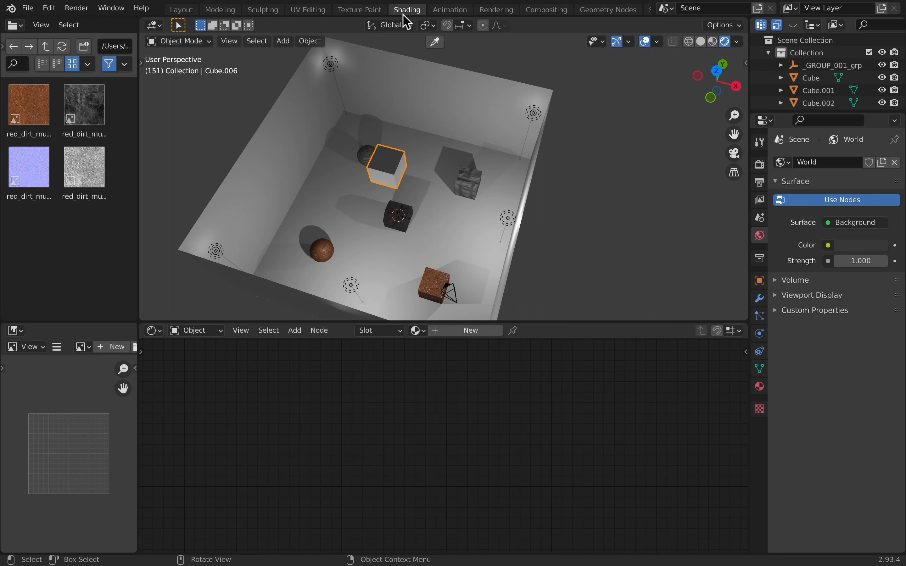
left_click(14, 47)
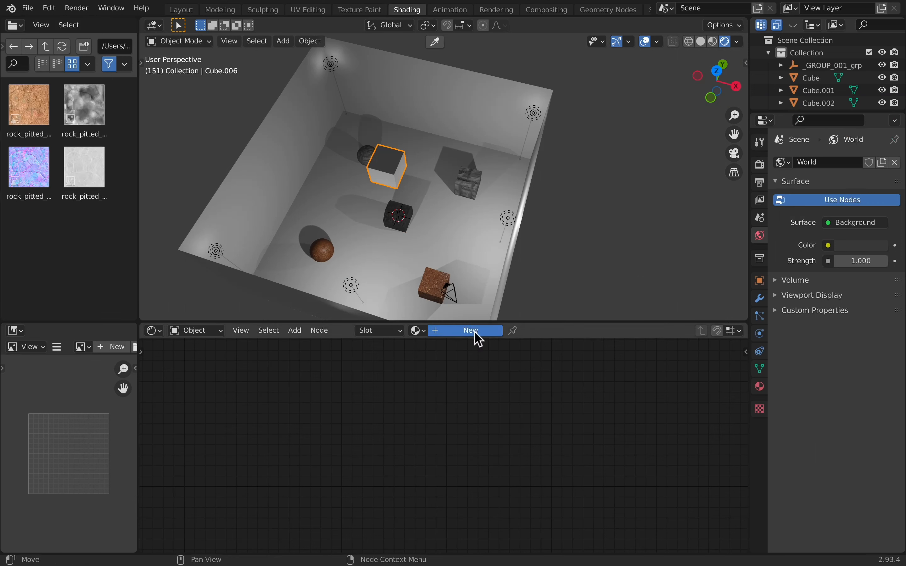
Step: Create a new material for the cube and move the Material Output node farther away from the Principled BSDF node
left_click(473, 331)
scroll(347, 491, "down", 3)
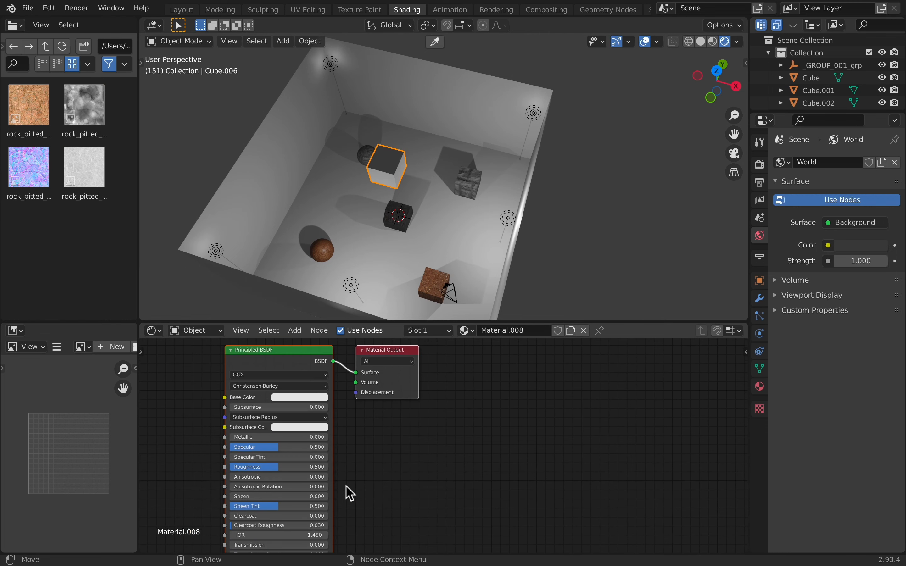
scroll(336, 504, "down", 2)
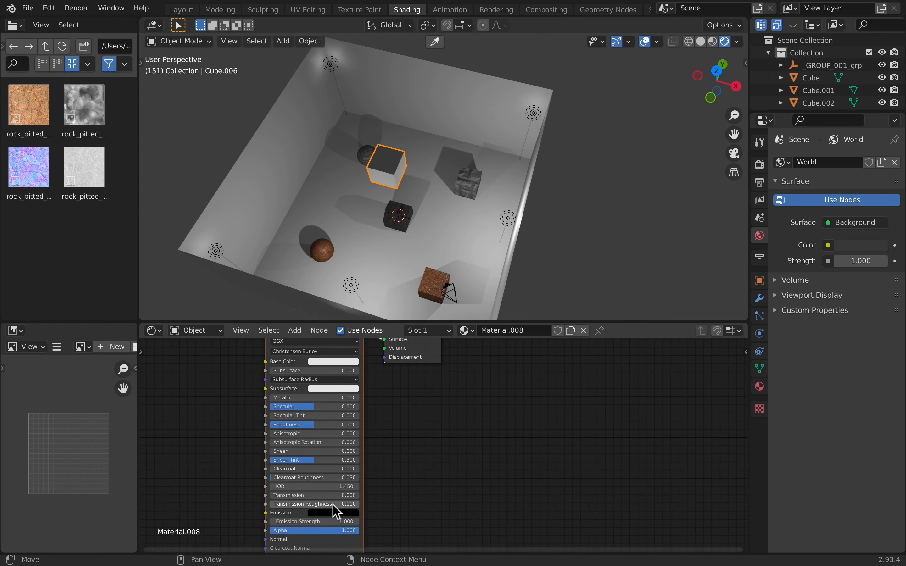
scroll(335, 511, "down", 1)
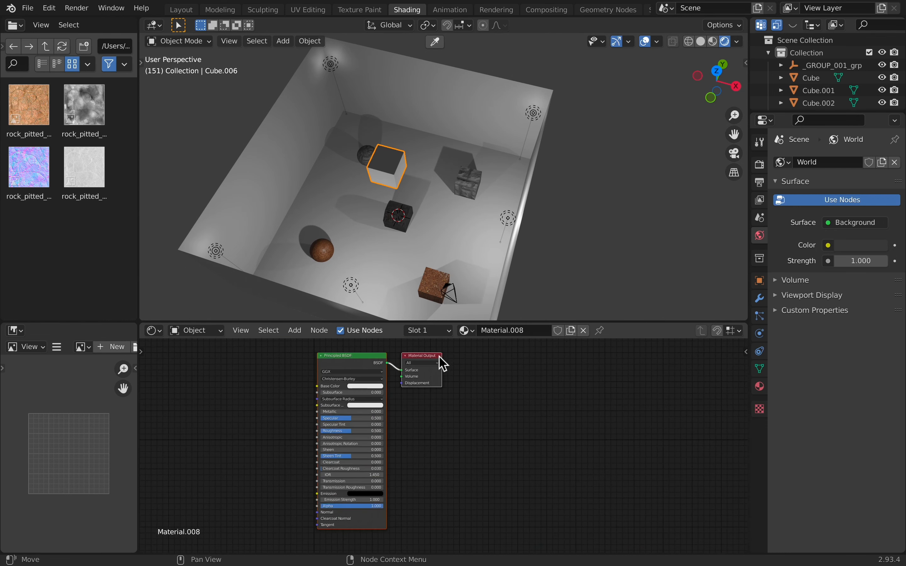
left_click_drag(430, 364, 499, 368)
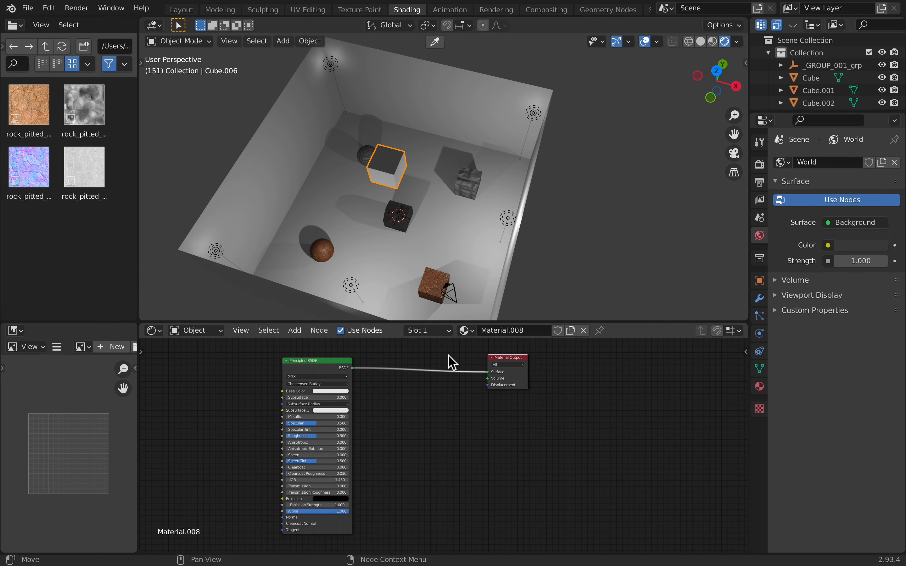
Step: Add the rock_pitted_mossy diffuse, displacement, roughness and normal images to the cube's material as separate image texture nodes
left_click_drag(27, 112, 191, 383)
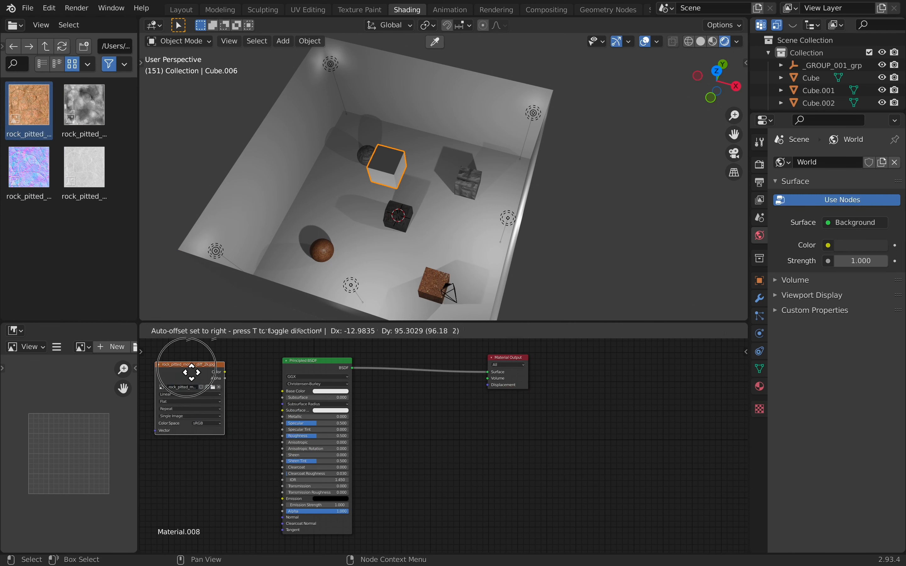
left_click_drag(79, 118, 473, 465)
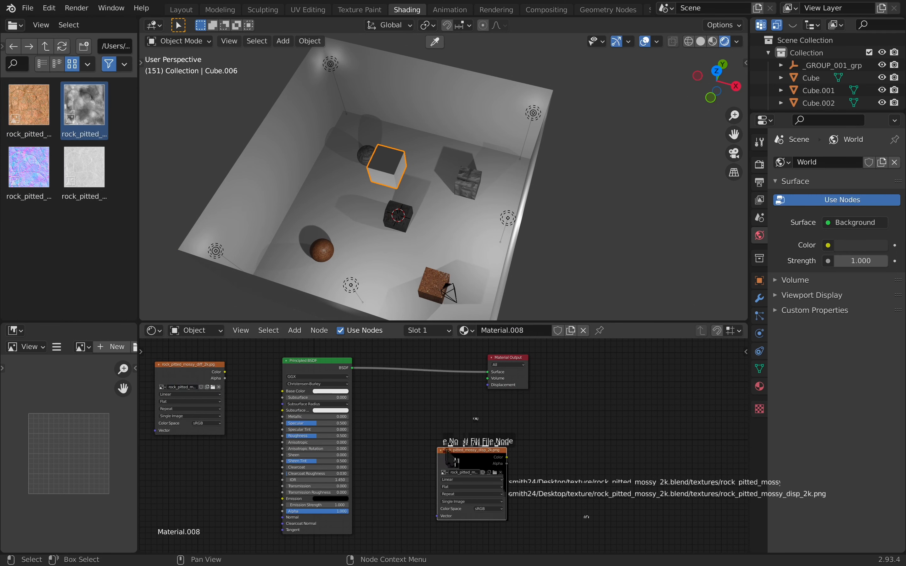
left_click_drag(85, 170, 558, 465)
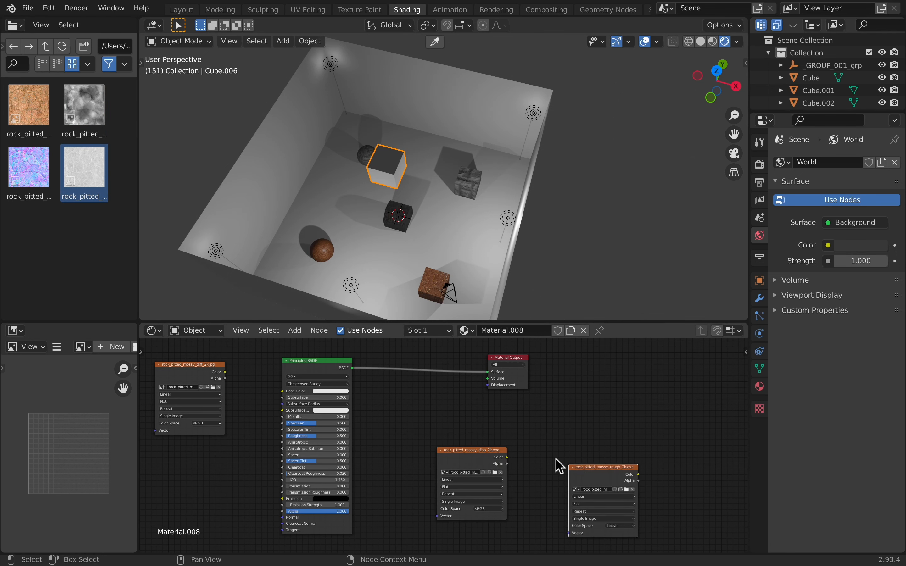
scroll(252, 479, "down", 5)
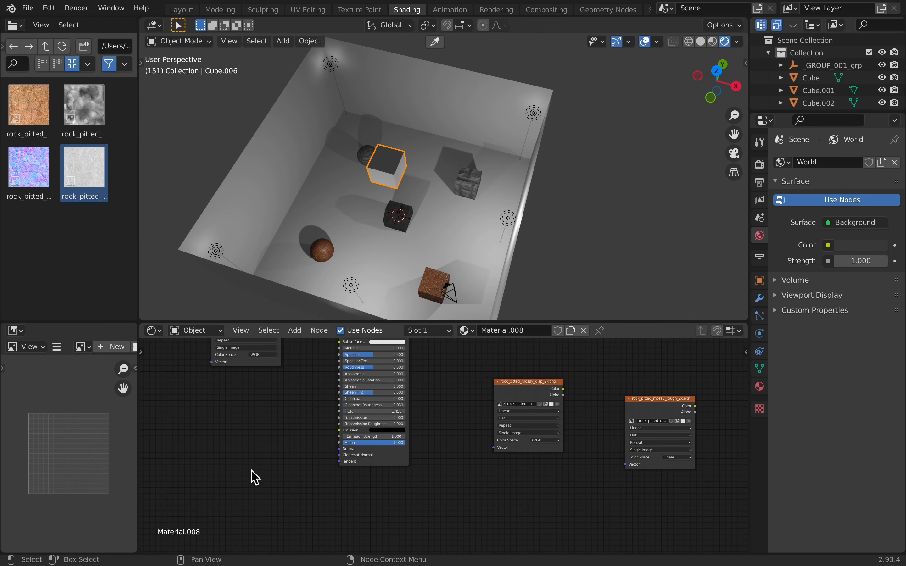
left_click_drag(55, 182, 277, 489)
scroll(253, 469, "up", 3)
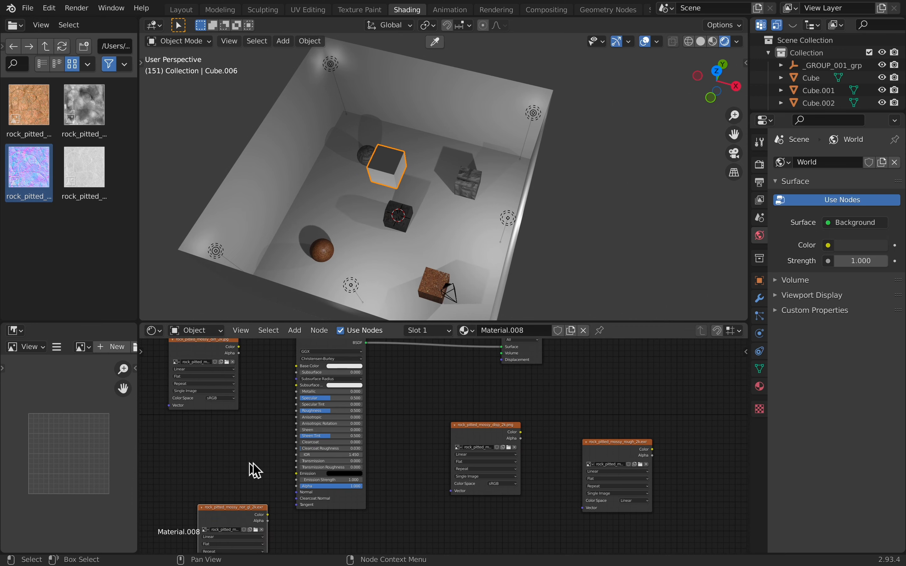
scroll(186, 419, "up", 2)
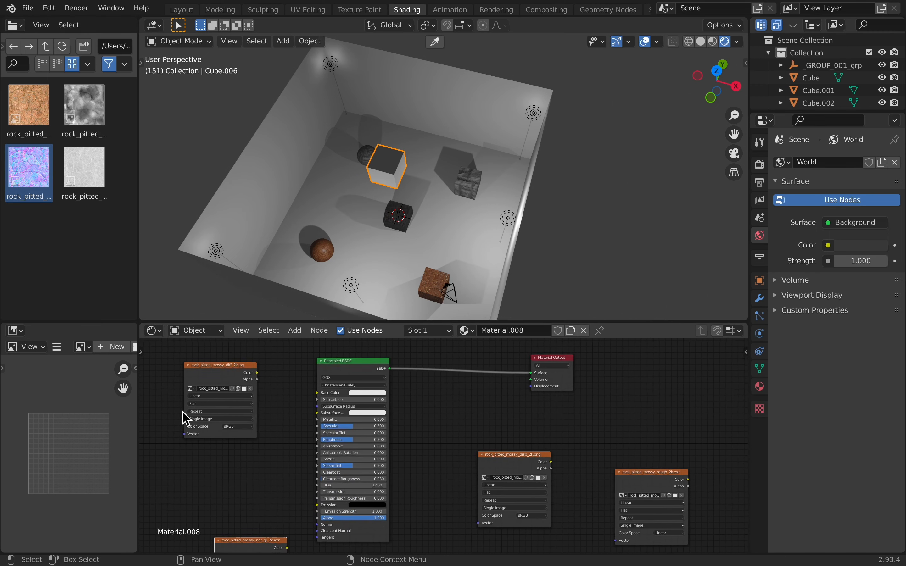
scroll(186, 420, "up", 1)
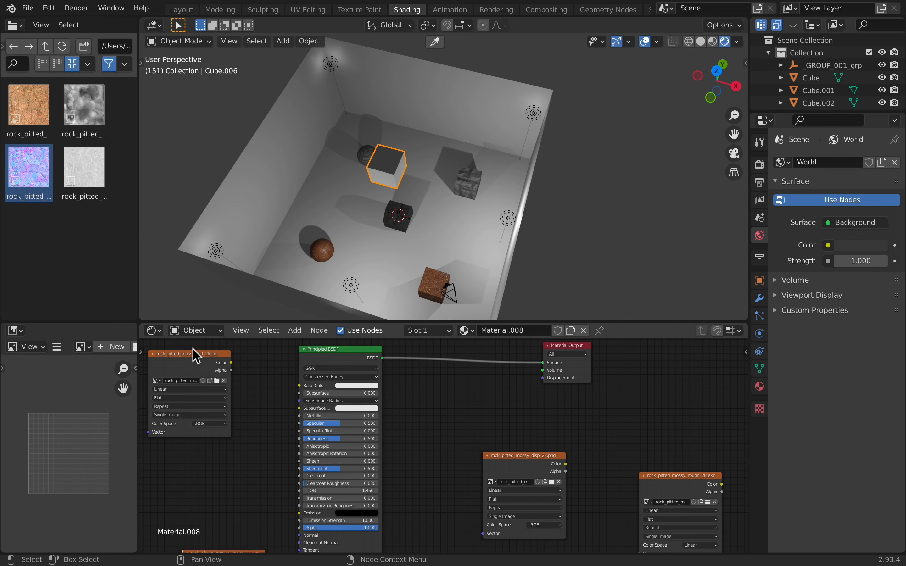
left_click_drag(195, 363, 486, 384)
left_click(46, 126)
left_click_drag(697, 478, 300, 386)
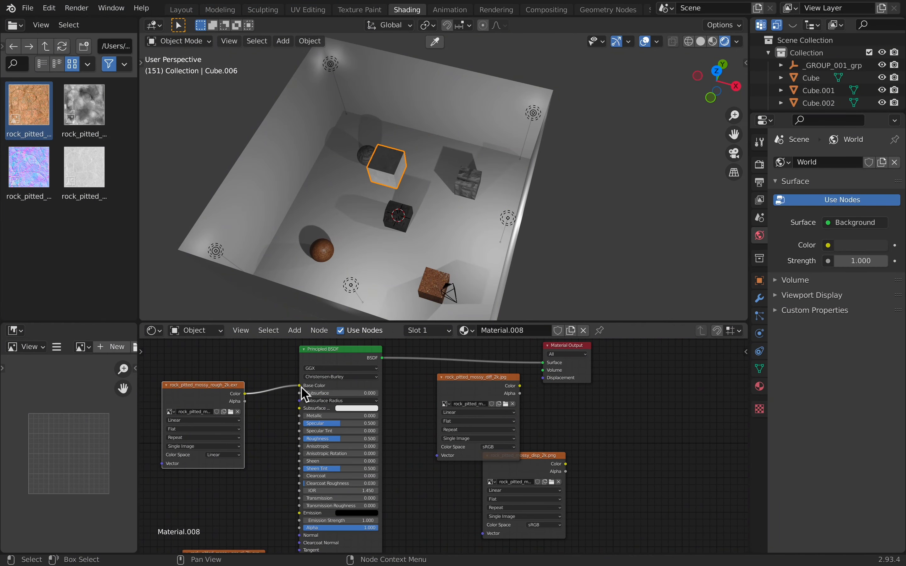
left_click_drag(299, 386, 663, 398)
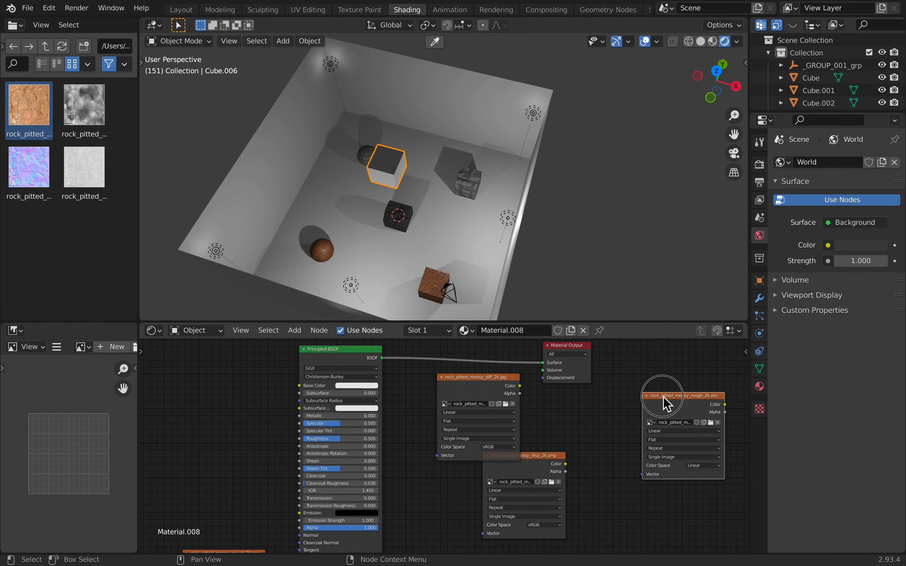
Step: Place the rock_pitted_mossy diffuse texture node beside the Principled BSDF and connect its Color output to Base Color
left_click_drag(497, 382, 230, 372)
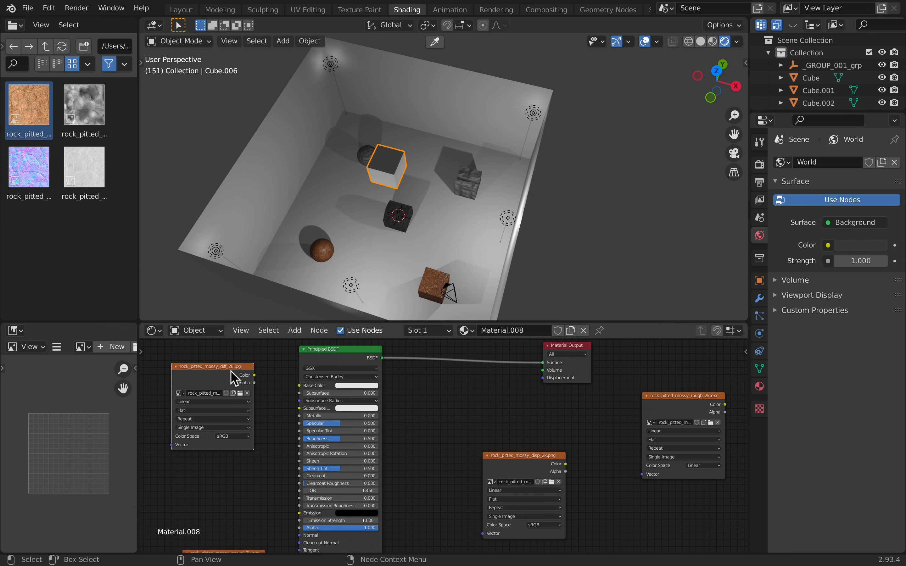
scroll(231, 370, "up", 3)
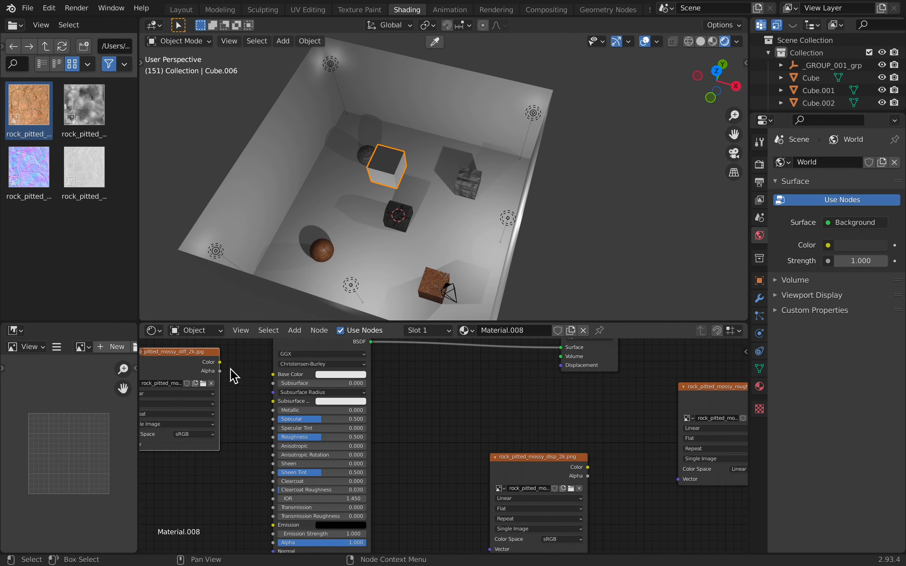
scroll(231, 368, "up", 2)
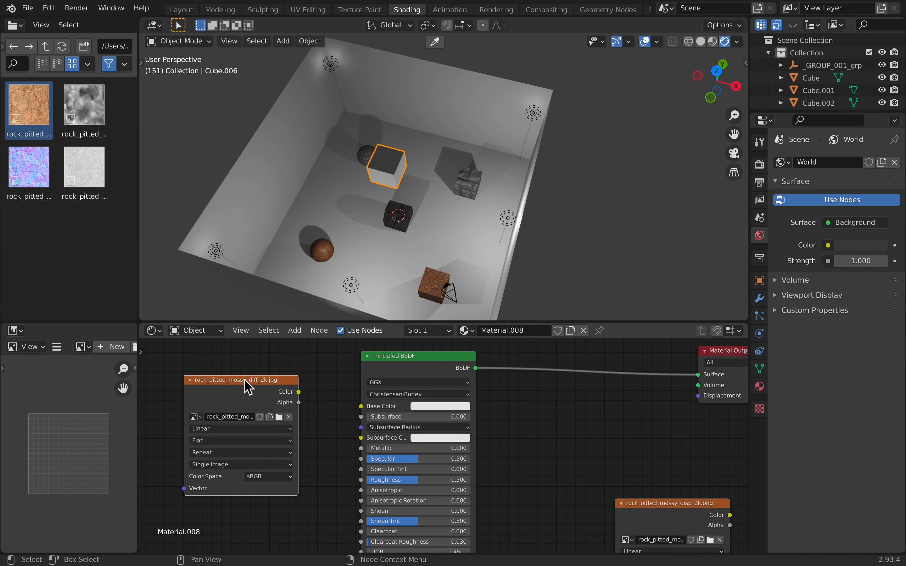
left_click_drag(239, 385, 249, 385)
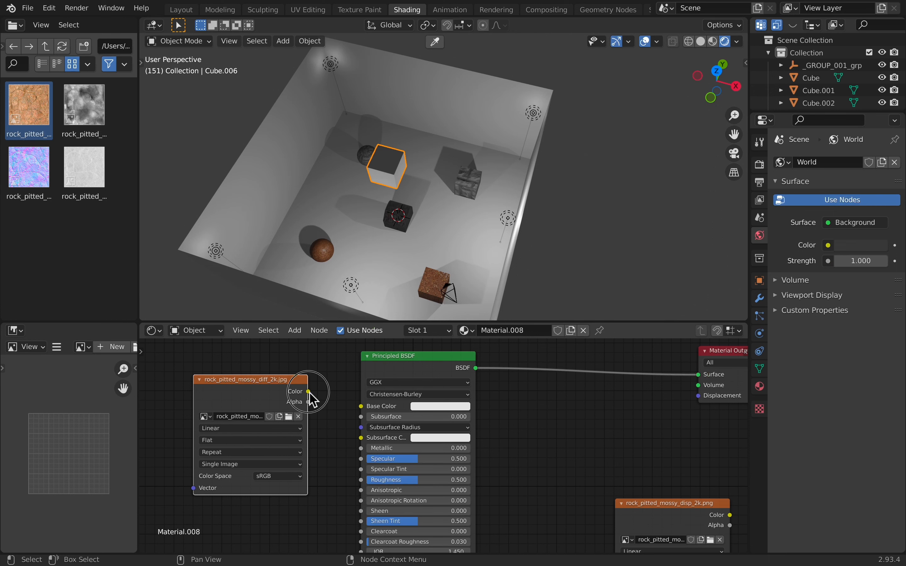
left_click_drag(309, 392, 361, 407)
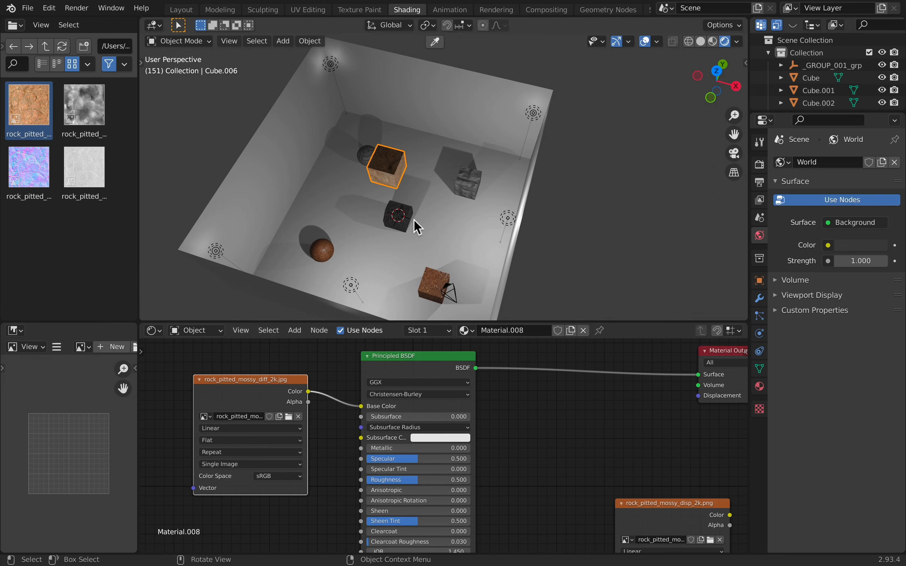
Step: Examine the diffuse texture on the cube from several angles in the 3D viewport
scroll(435, 146, "up", 4)
scroll(434, 146, "left", 10)
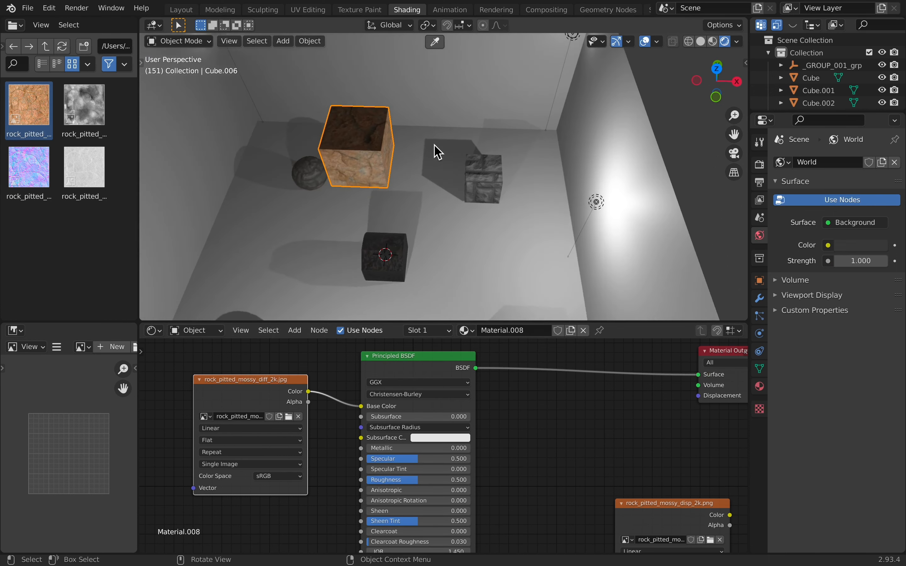
scroll(435, 146, "down", 10)
scroll(435, 146, "right", 10)
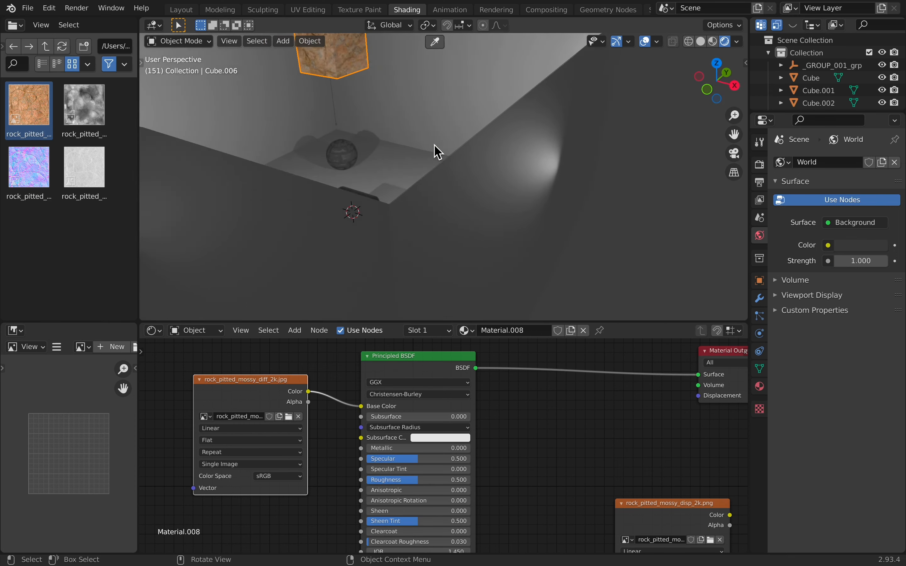
scroll(434, 145, "up", 8)
scroll(435, 146, "up", 8)
scroll(435, 146, "left", 10)
scroll(435, 146, "down", 8)
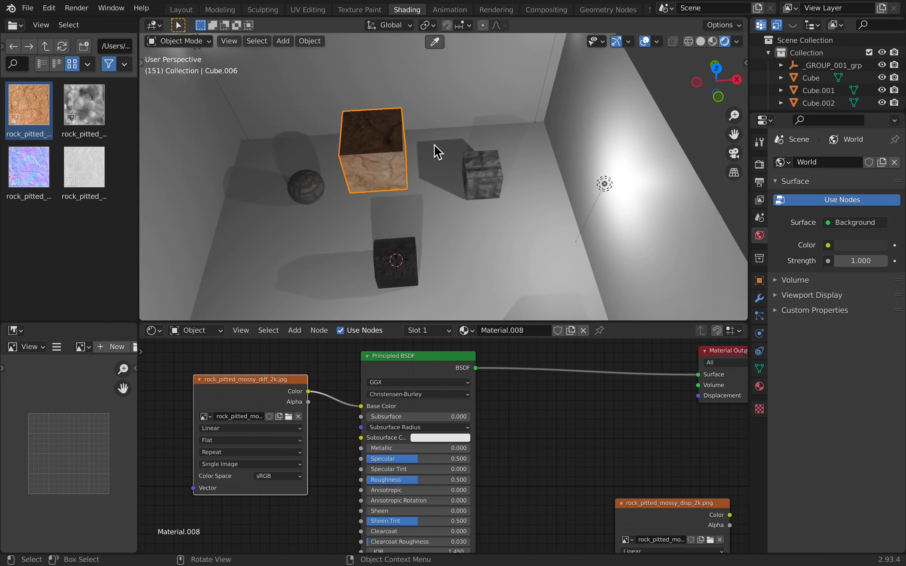
scroll(435, 145, "up", 4)
scroll(434, 146, "down", 2)
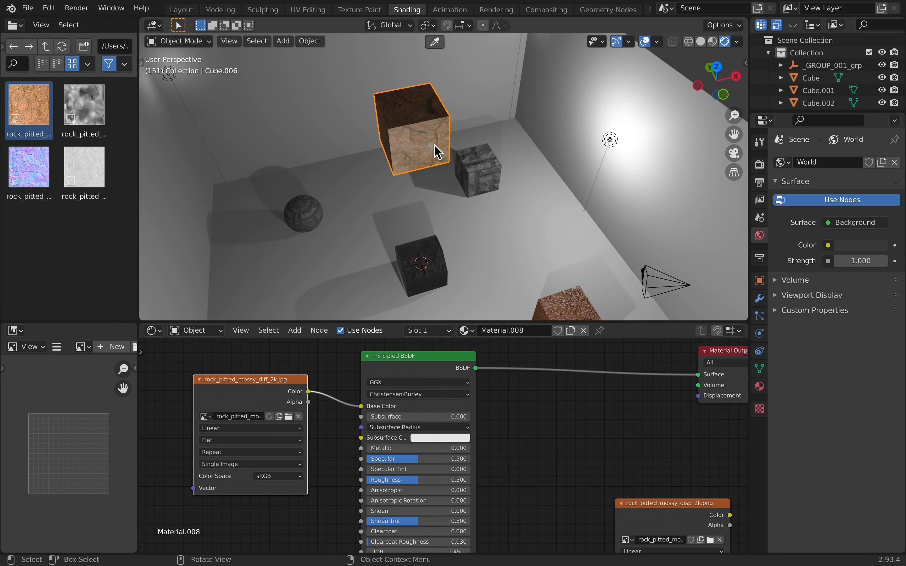
Step: Collapse the diffuse texture node and move the displacement texture node between the Principled BSDF and Material Output nodes, below their link
left_click(201, 380)
scroll(360, 507, "down", 3)
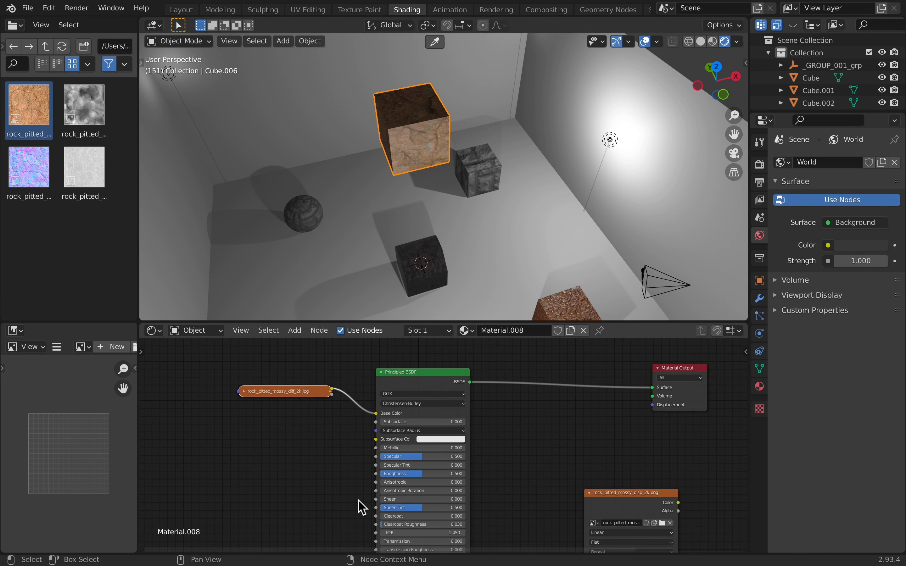
scroll(344, 492, "up", 1)
scroll(296, 480, "right", 5)
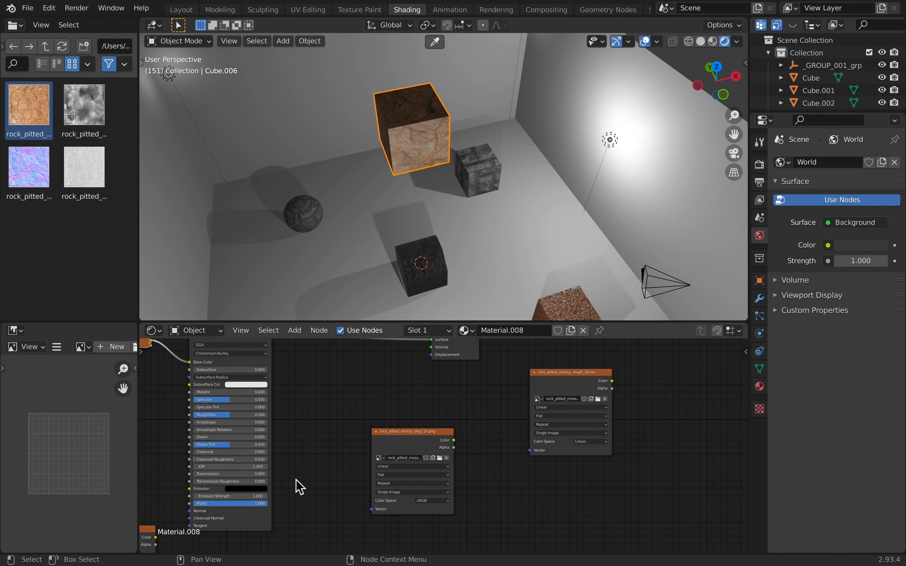
scroll(394, 446, "up", 2)
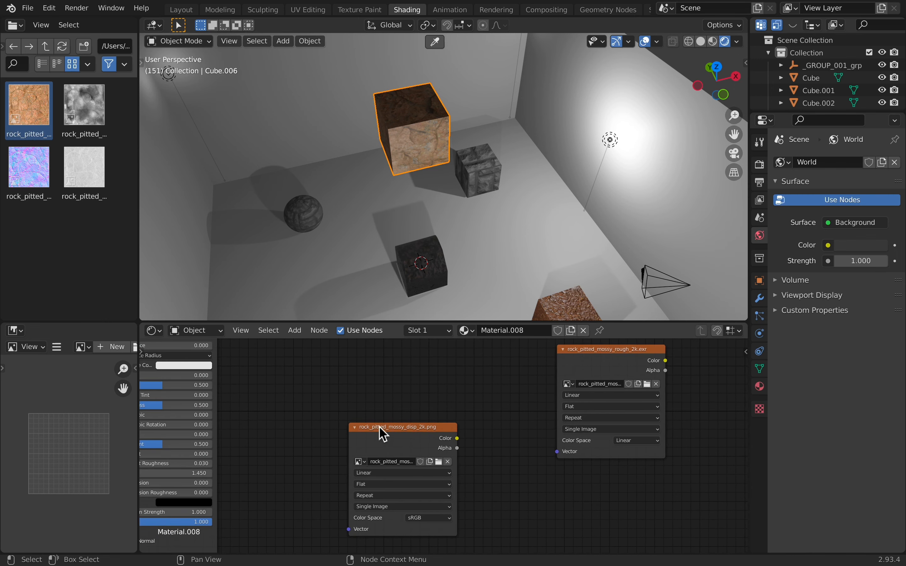
left_click_drag(382, 435, 264, 360)
scroll(264, 360, "up", 3)
scroll(265, 360, "right", 2)
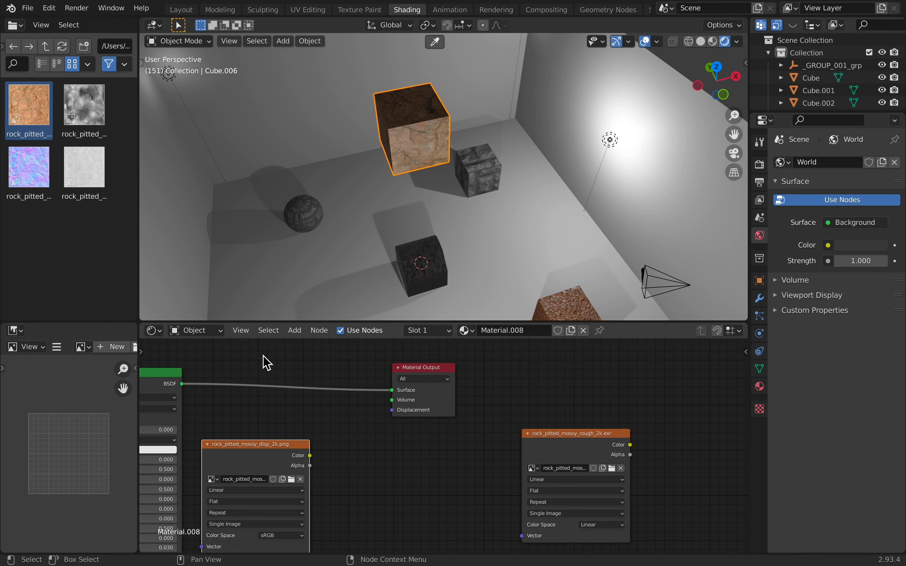
scroll(263, 356, "up", 1)
Step: Add a Displacement node between the displacement texture node and the Material Output node
left_click(360, 512)
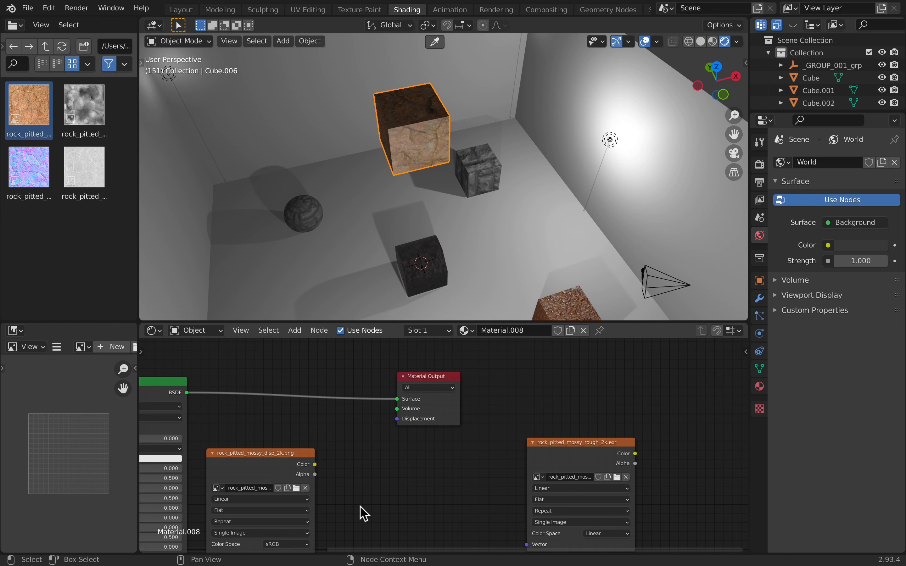
key("shift+a")
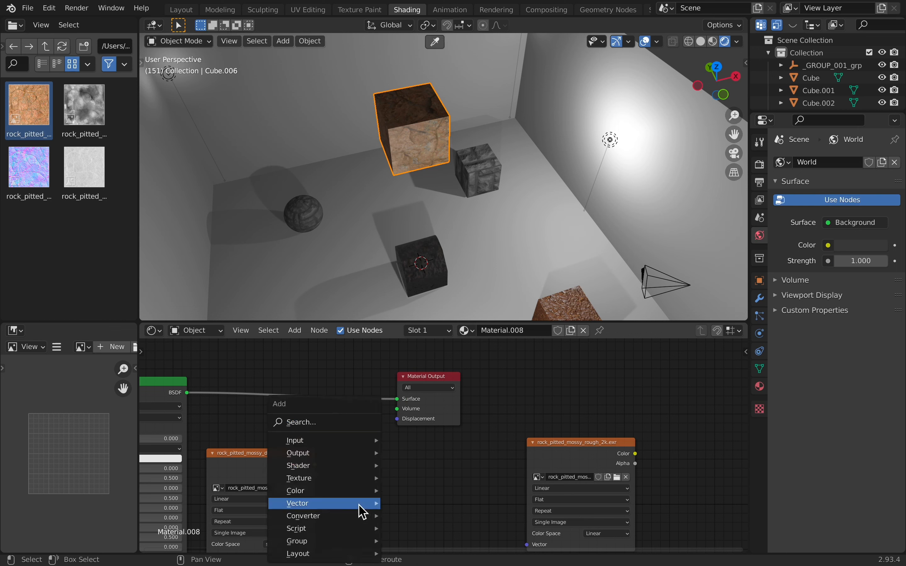
left_click(338, 423)
type("di")
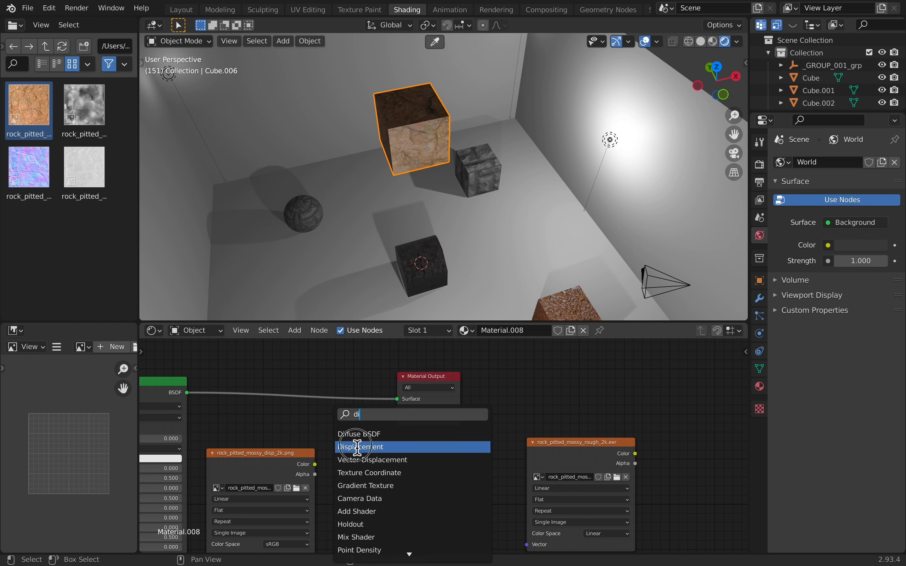
left_click(356, 447)
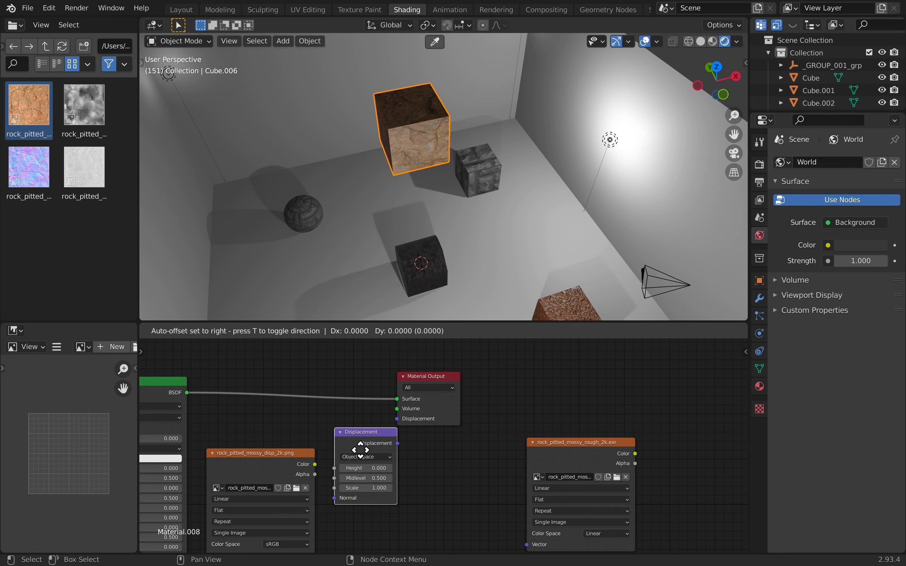
left_click(356, 461)
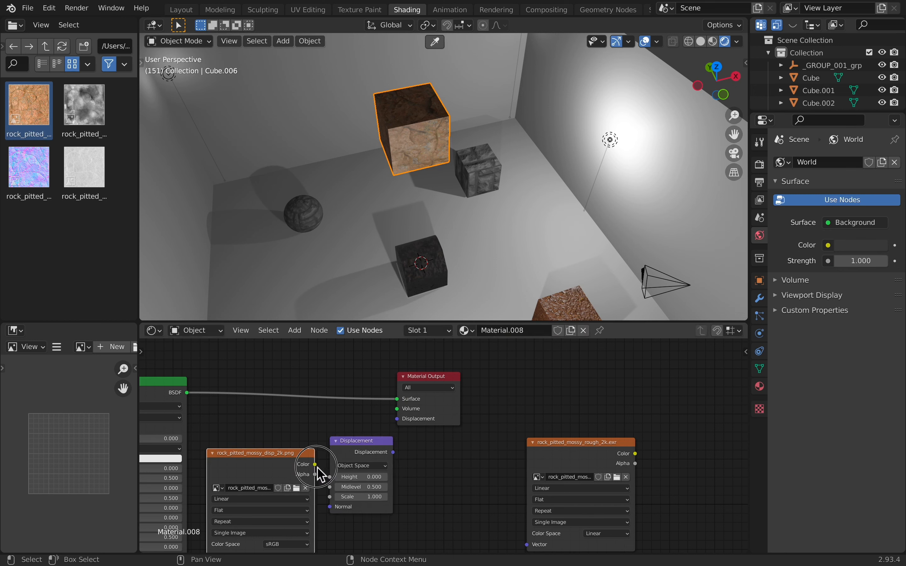
Step: Connect the displacement image's Color to the Displacement node's Height and its output to Material Output's Displacement, aligning both nodes
left_click_drag(315, 465, 331, 480)
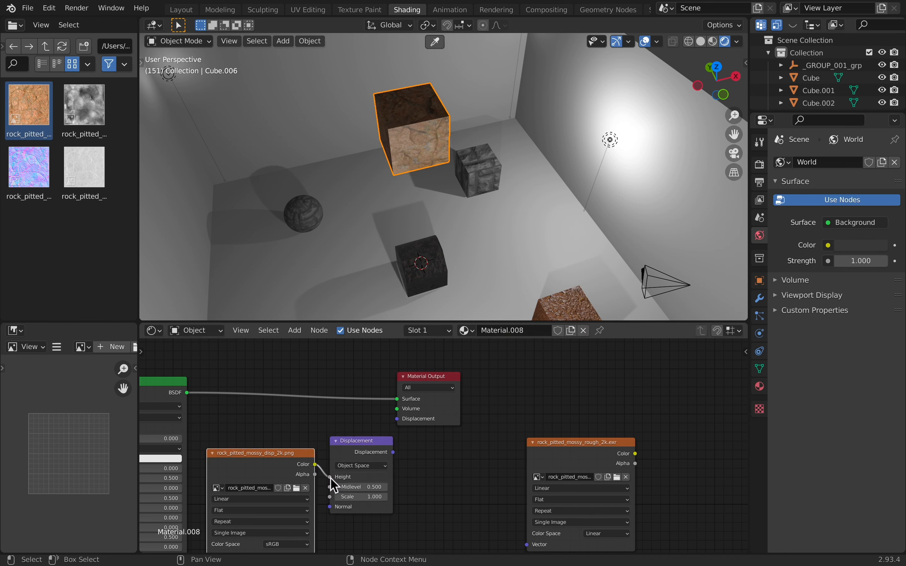
left_click(395, 457)
left_click_drag(415, 441, 399, 427)
left_click_drag(354, 448, 351, 423)
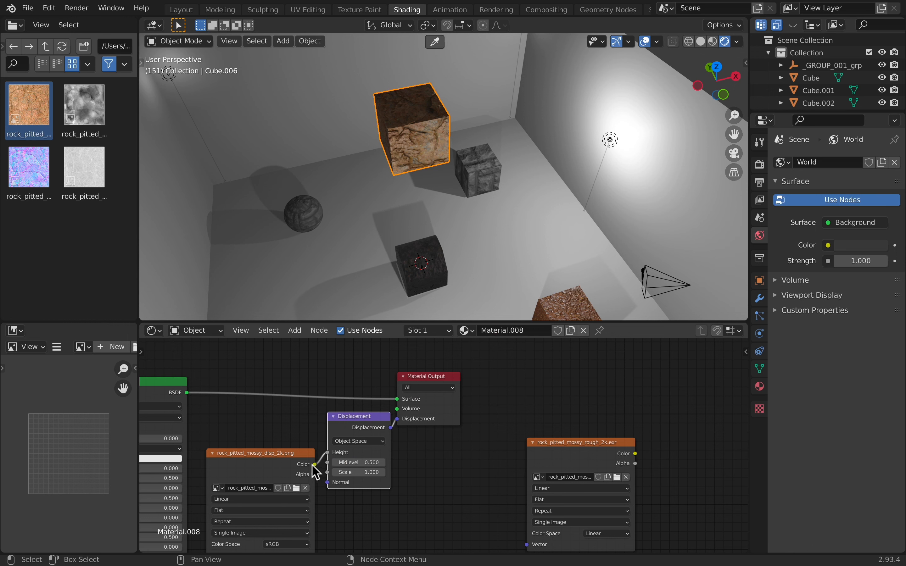
left_click_drag(276, 464, 266, 430)
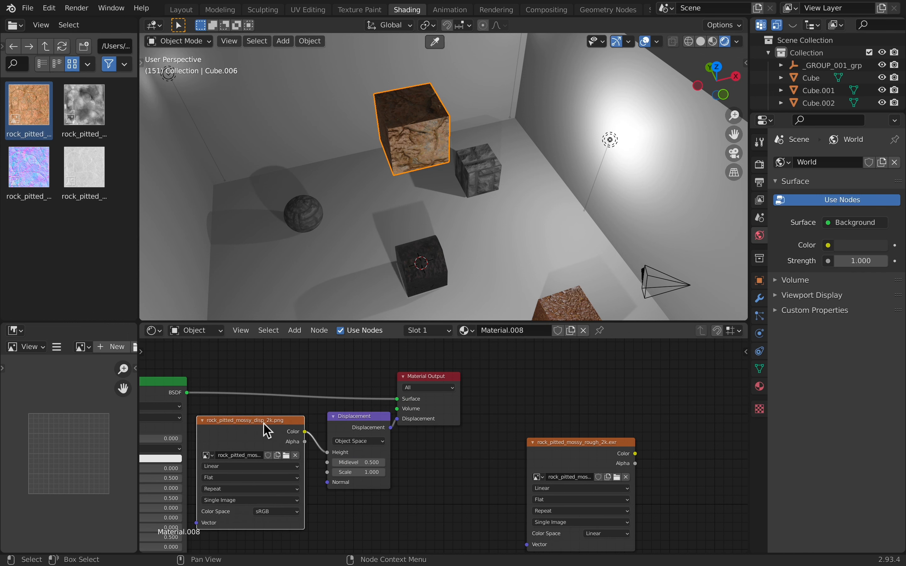